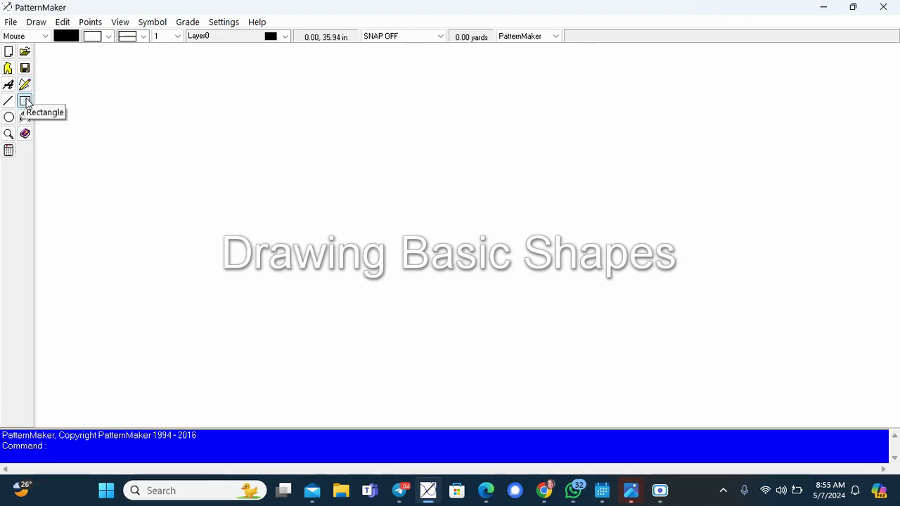
# Start the Rectangle command, cancel it with Esc, and start it again.
pyautogui.click(25, 101)
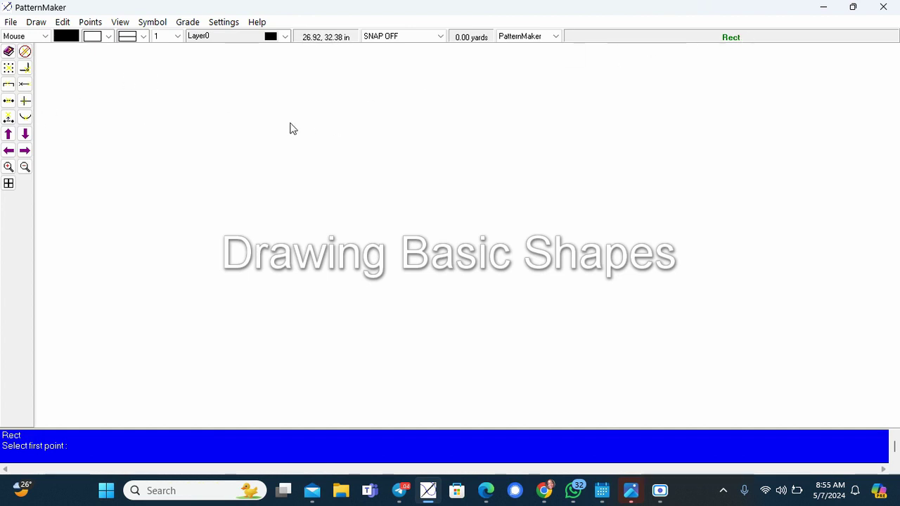
pyautogui.press('Escape')
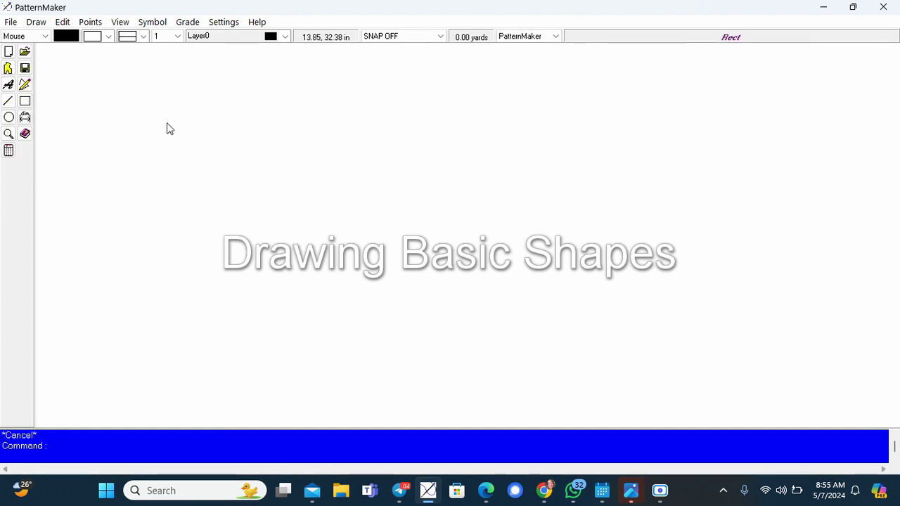
pyautogui.click(25, 102)
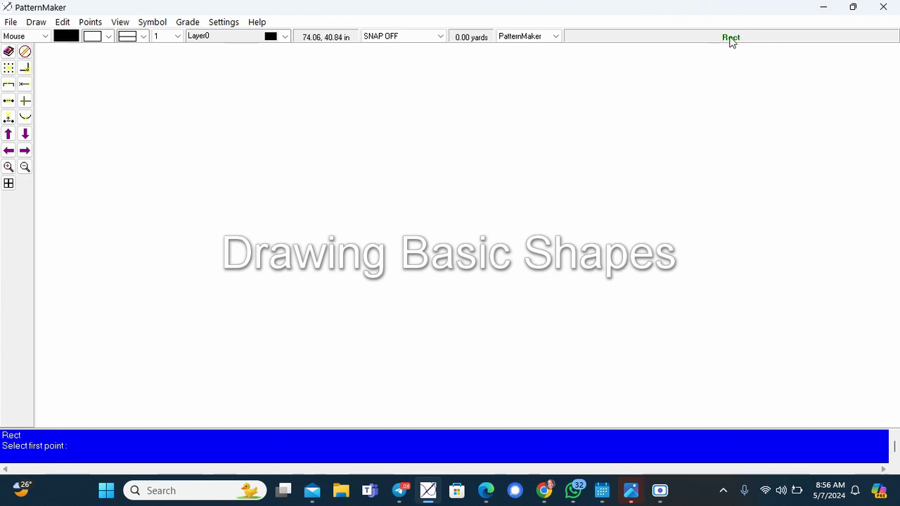
# Draw three rectangles: a square in the middle, a narrower one right, a large one left.
pyautogui.click(365, 102)
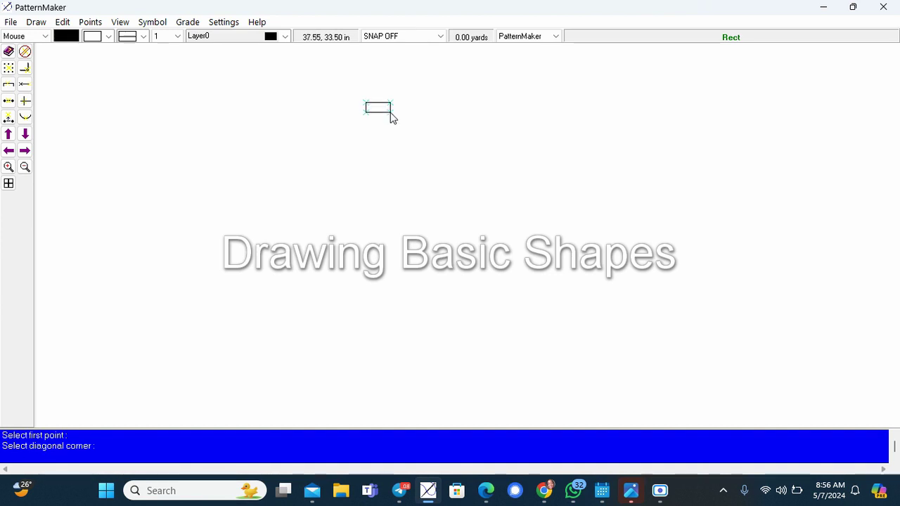
pyautogui.click(564, 305)
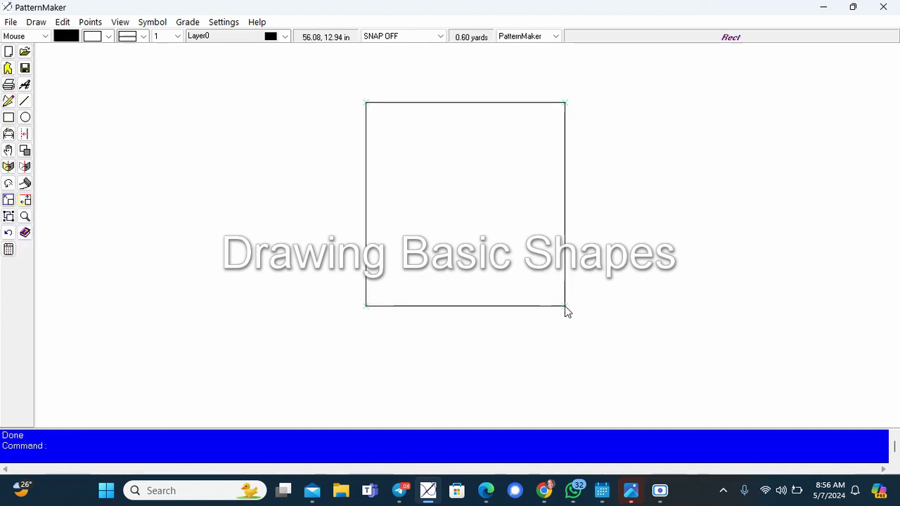
pyautogui.press('Return')
pyautogui.click(609, 116)
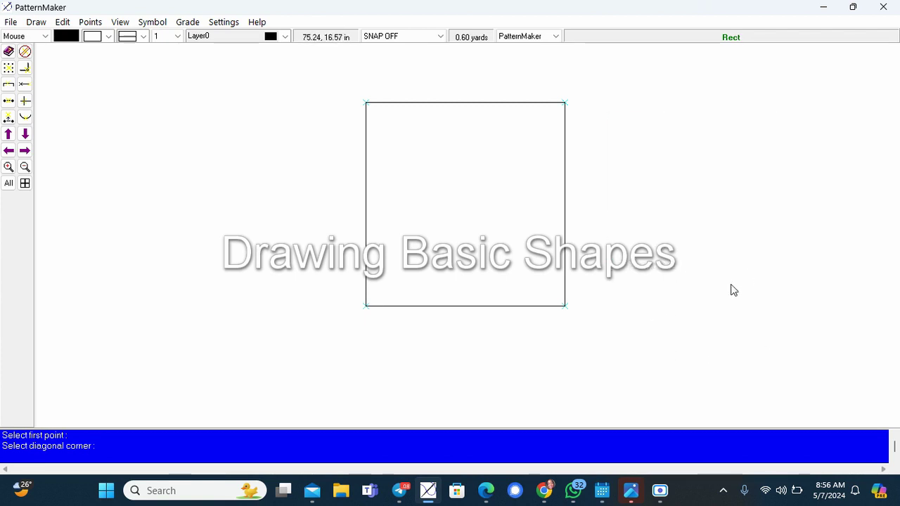
pyautogui.click(732, 330)
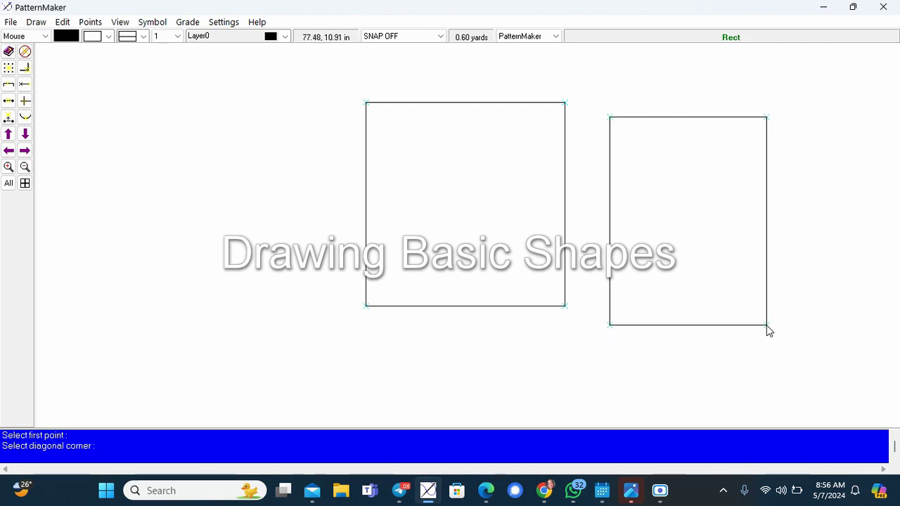
pyautogui.click(768, 328)
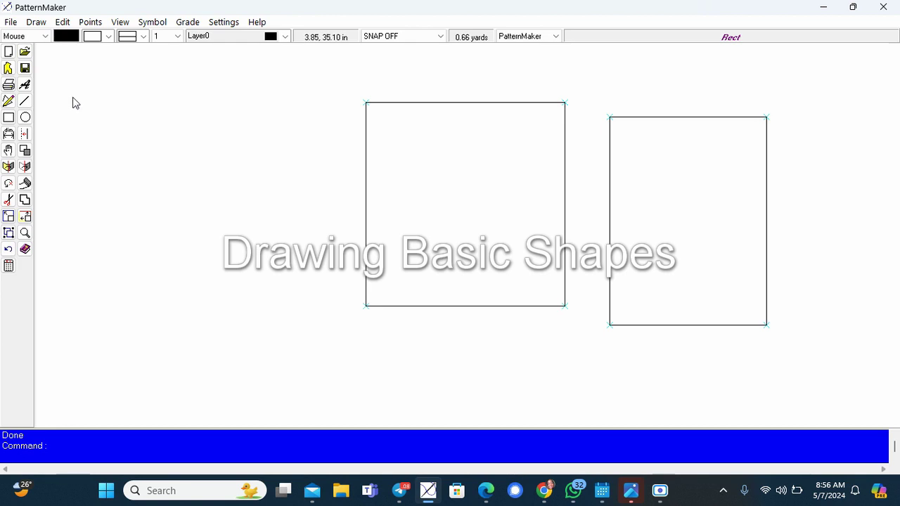
pyautogui.press('Return')
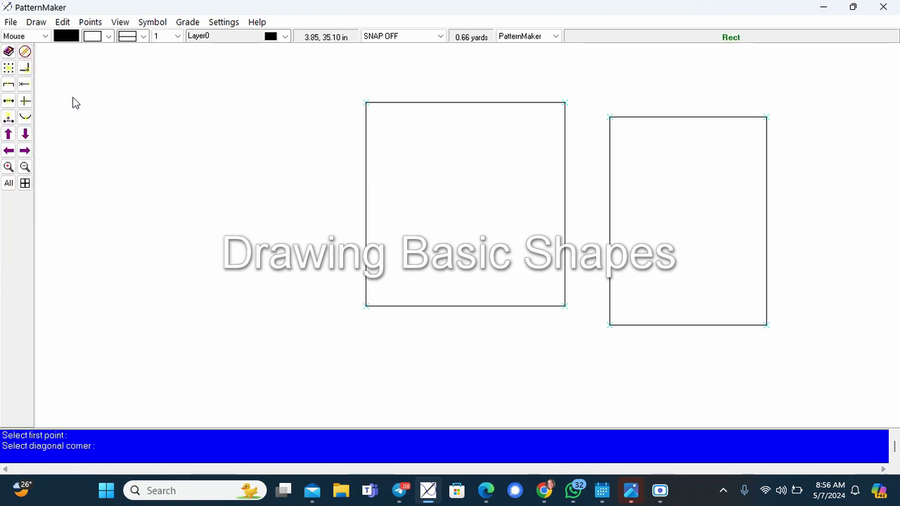
pyautogui.click(72, 97)
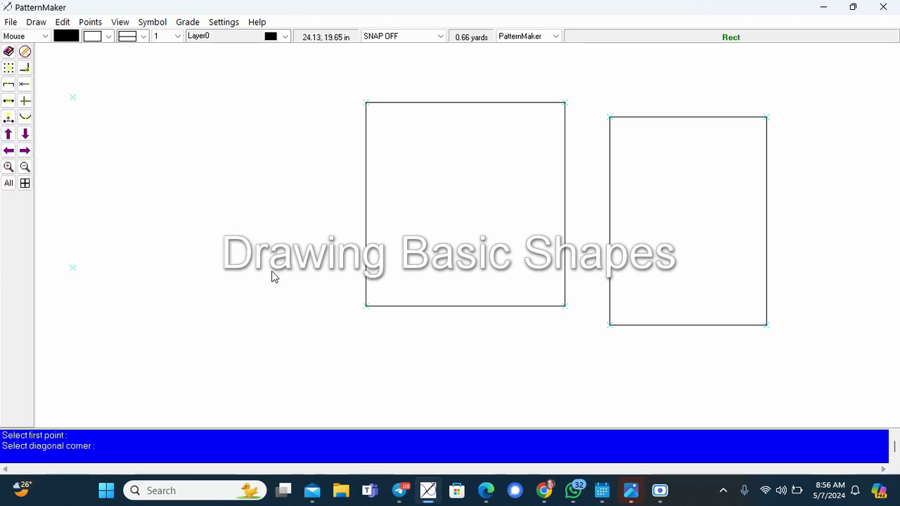
pyautogui.click(334, 345)
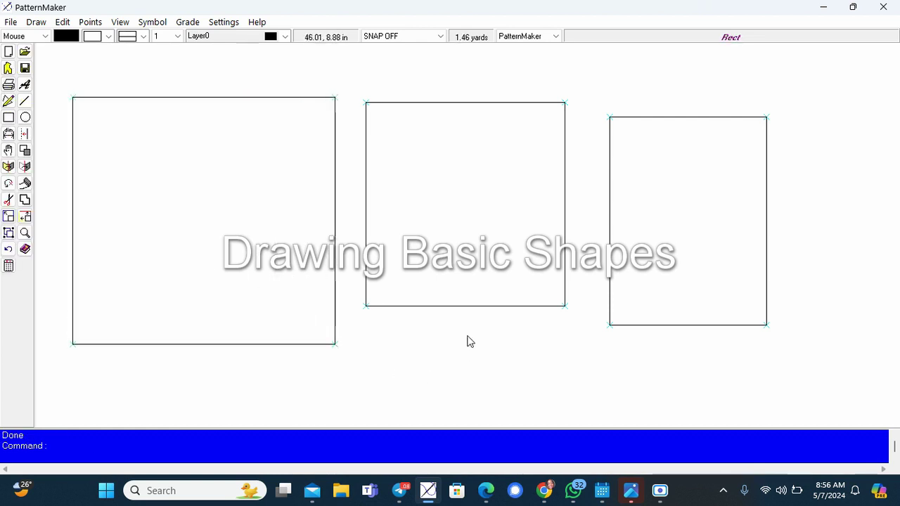
# Undo the last two rectangles, then erase the remaining one using Erase with All.
pyautogui.click(9, 250)
pyautogui.click(9, 250)
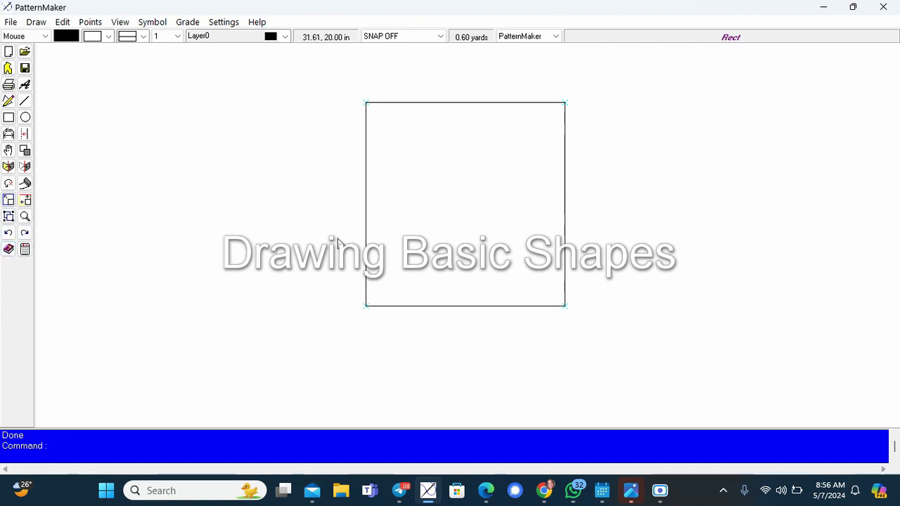
pyautogui.click(26, 184)
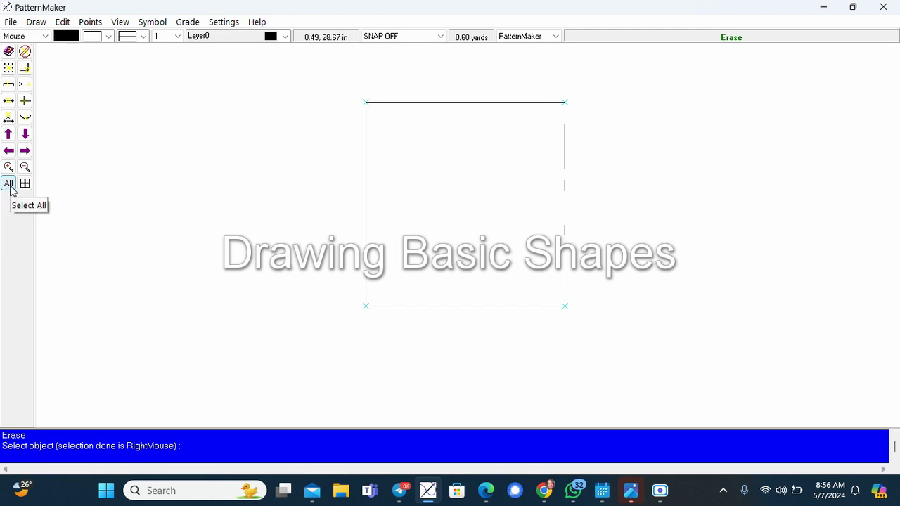
pyautogui.click(9, 185)
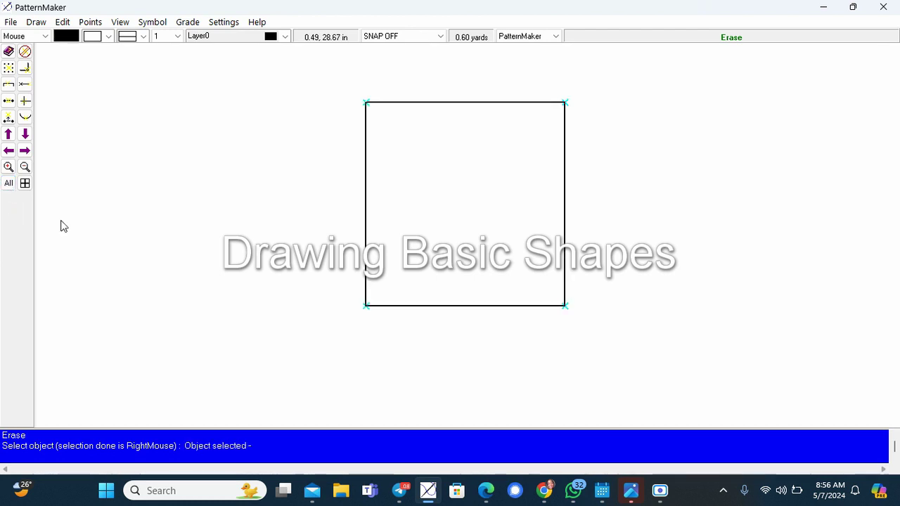
pyautogui.rightClick(251, 194)
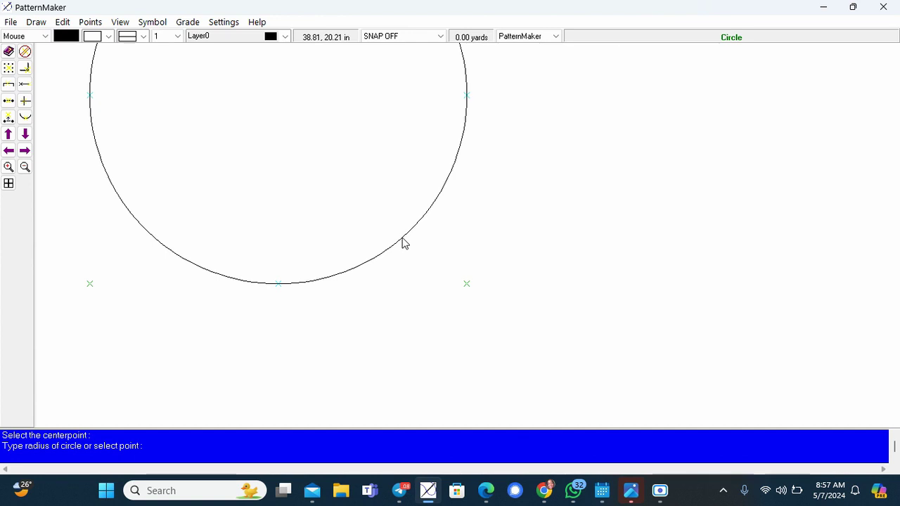
# Draw three large overlapping circles, each centred further to the right.
pyautogui.click(442, 244)
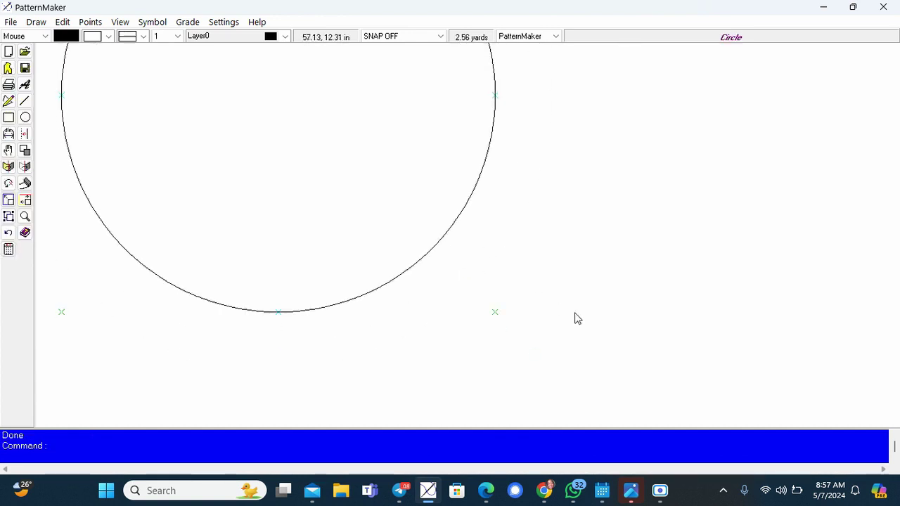
pyautogui.press('Return')
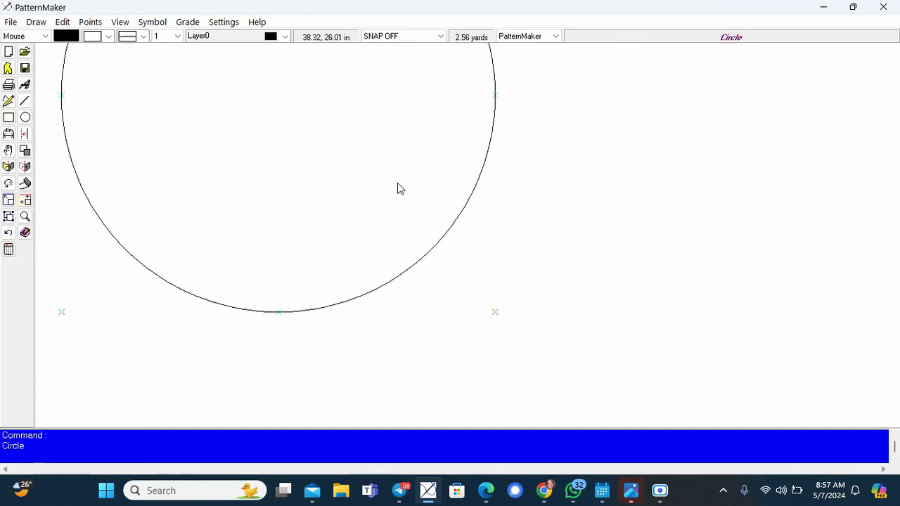
pyautogui.click(397, 183)
pyautogui.click(590, 278)
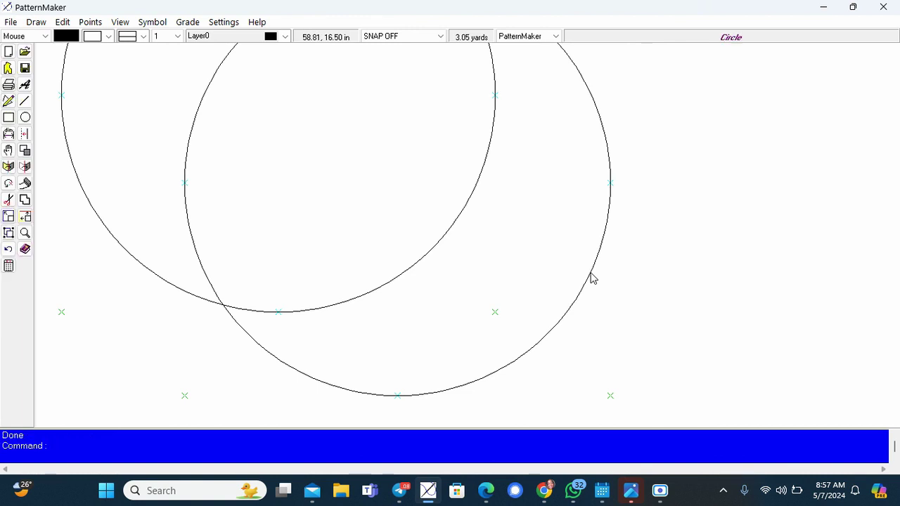
pyautogui.press('Return')
pyautogui.click(537, 181)
# Finish the third circle, then erase the rightmost circle.
pyautogui.click(715, 312)
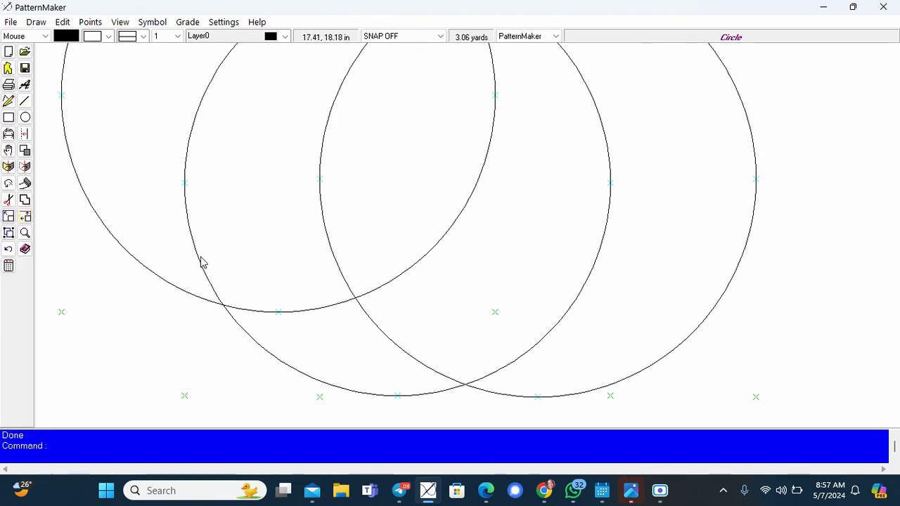
pyautogui.click(25, 200)
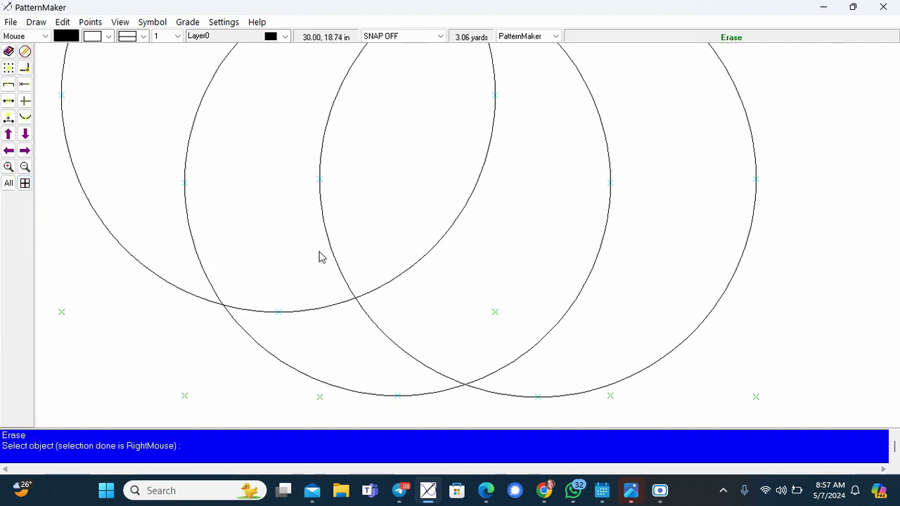
pyautogui.click(756, 201)
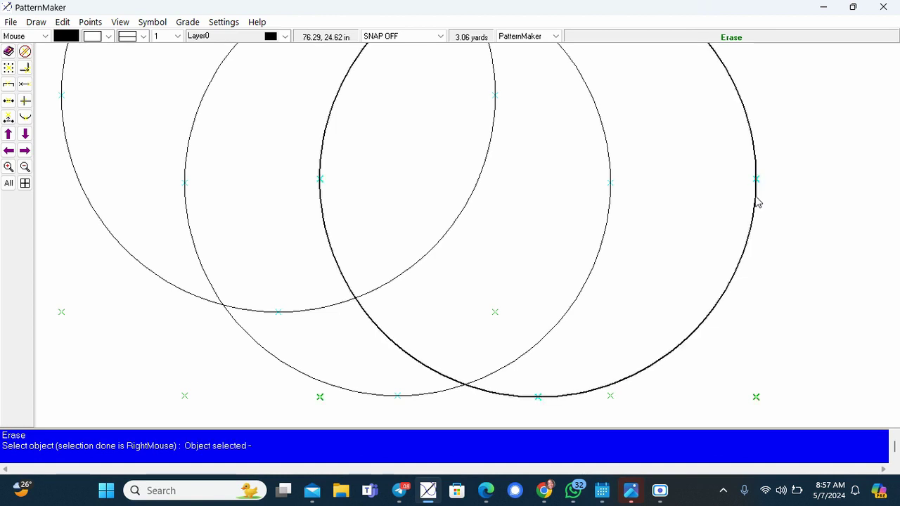
pyautogui.rightClick(784, 198)
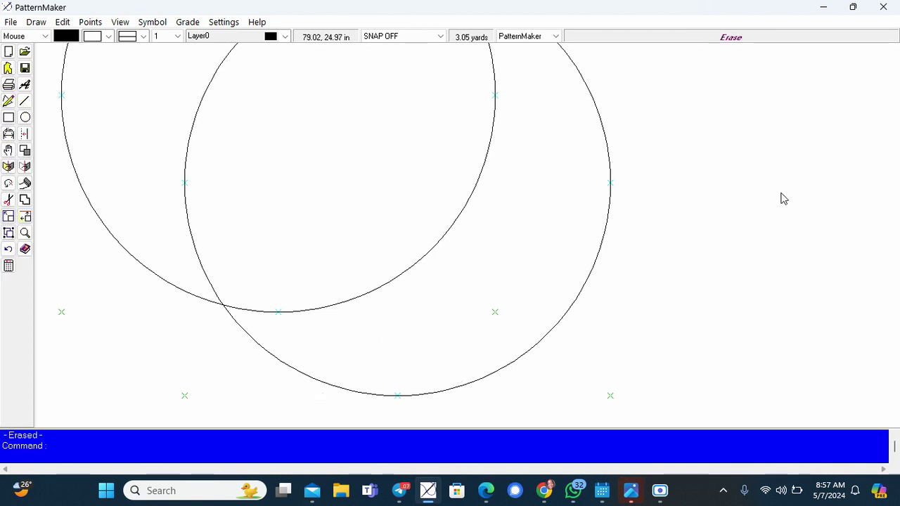
# Erase the two remaining circles, leaving the canvas at 0.00 yards.
pyautogui.press('Return')
pyautogui.click(604, 184)
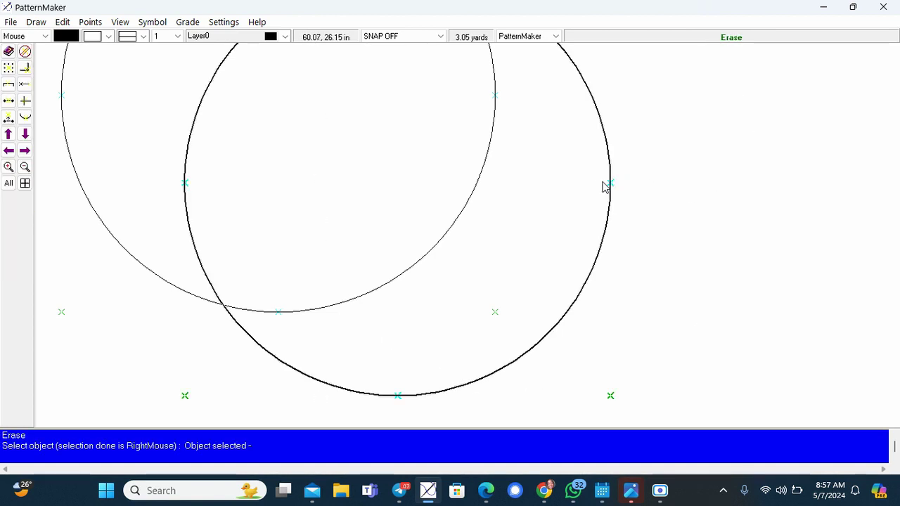
pyautogui.click(604, 184)
pyautogui.click(610, 188)
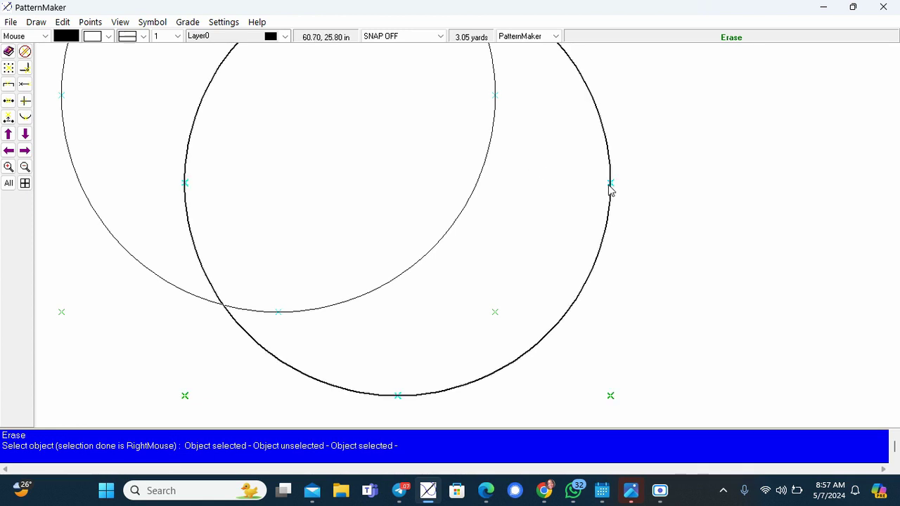
pyautogui.rightClick(610, 188)
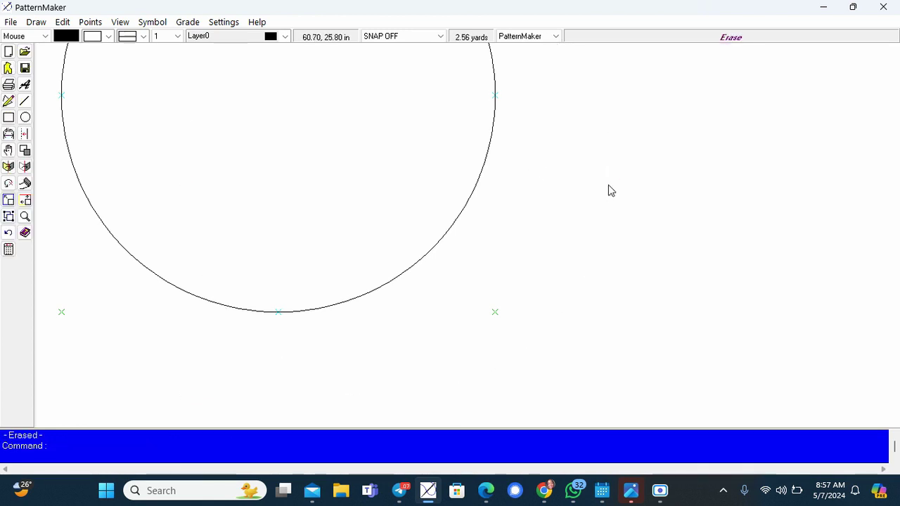
pyautogui.press('Return')
pyautogui.click(495, 174)
pyautogui.rightClick(495, 174)
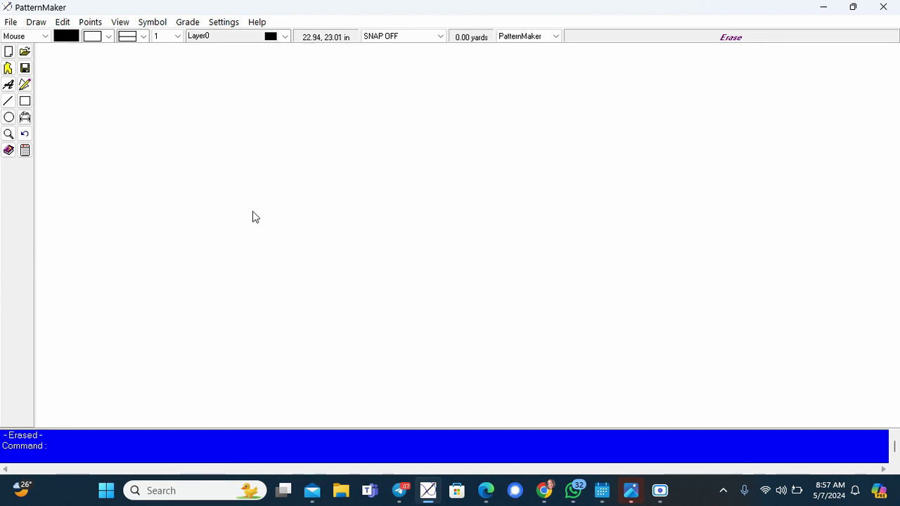
pyautogui.rightClick(213, 169)
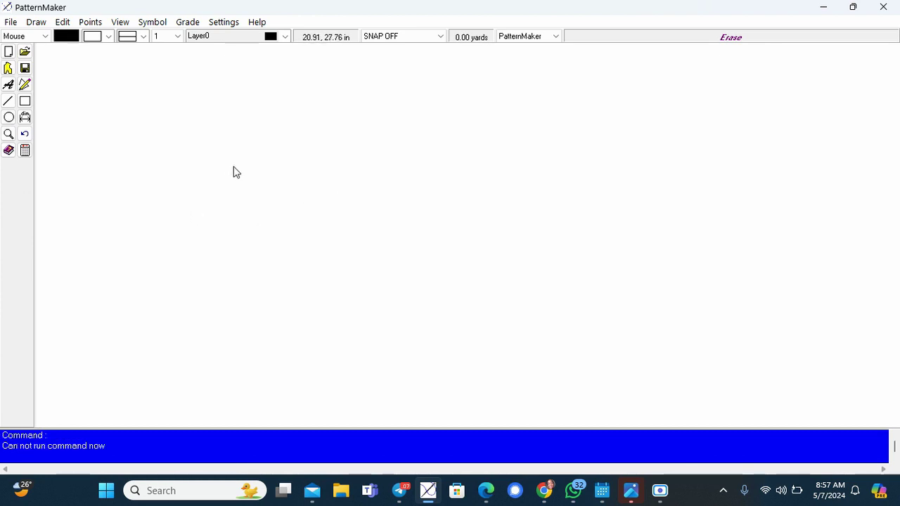
# Draw a 10 by 15 rectangle using relative coordinates and zoom to fit it.
pyautogui.click(24, 102)
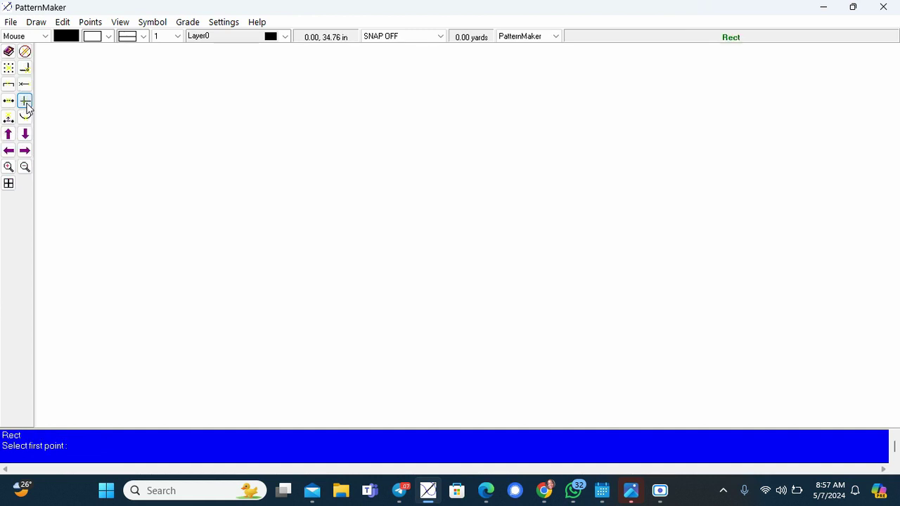
pyautogui.click(241, 106)
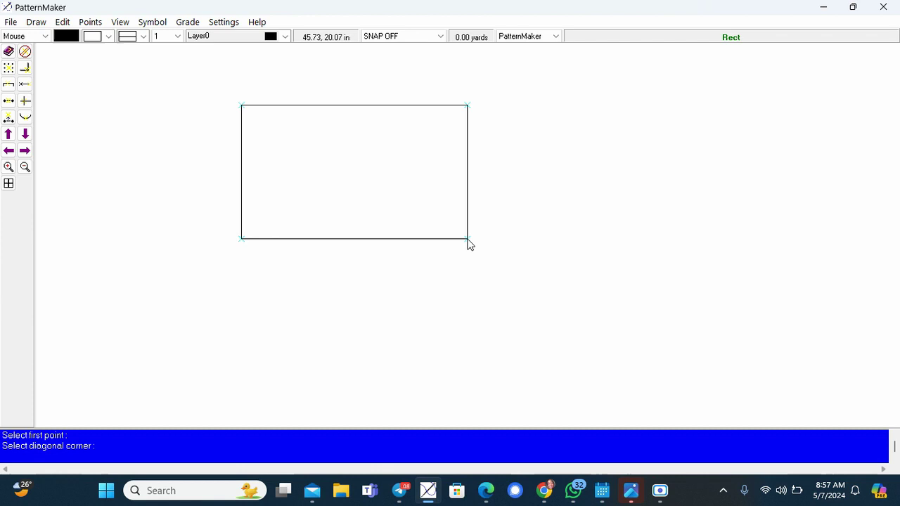
pyautogui.write('@')
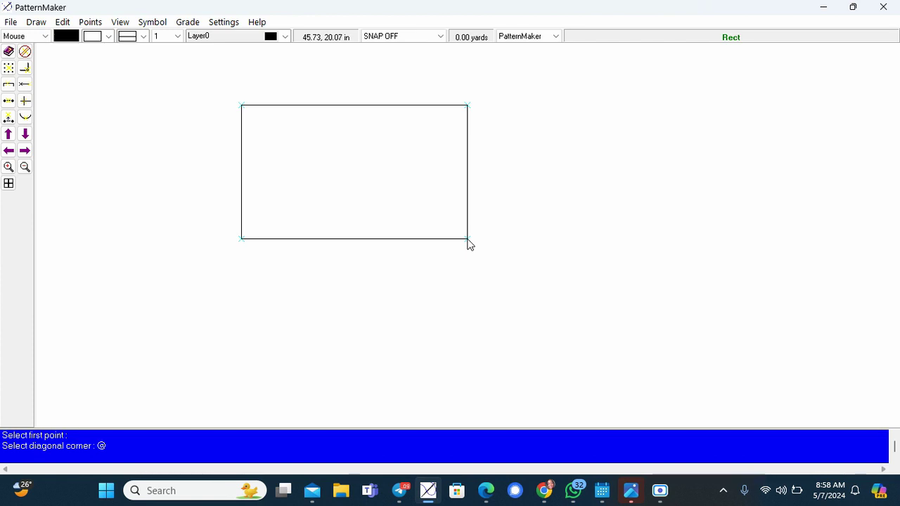
pyautogui.write('10,15')
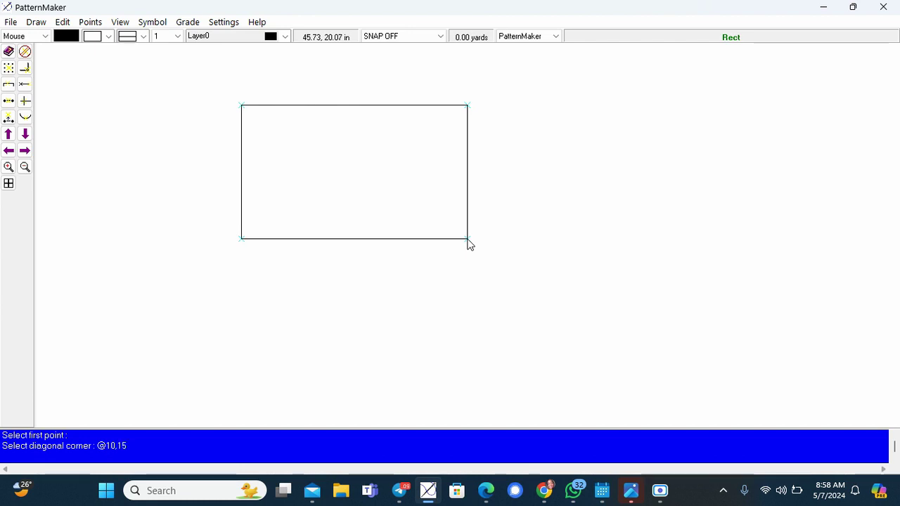
pyautogui.press('Return')
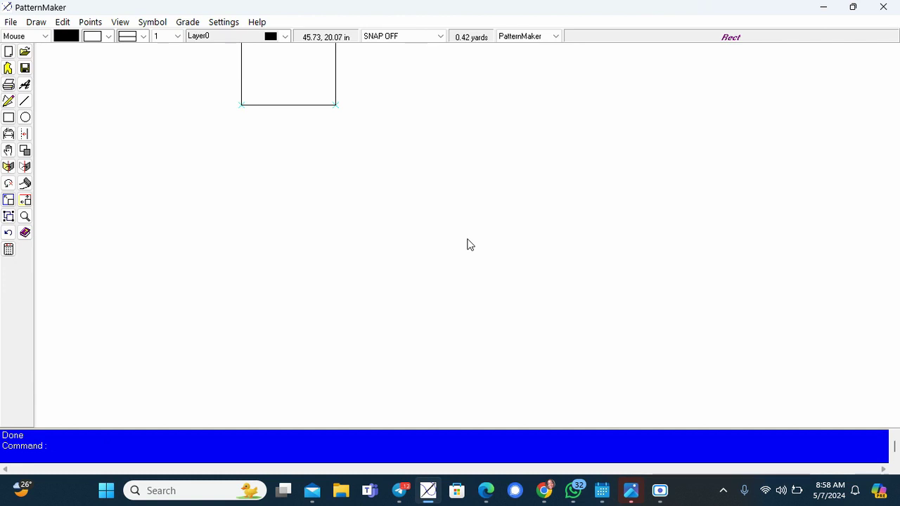
pyautogui.press('Home')
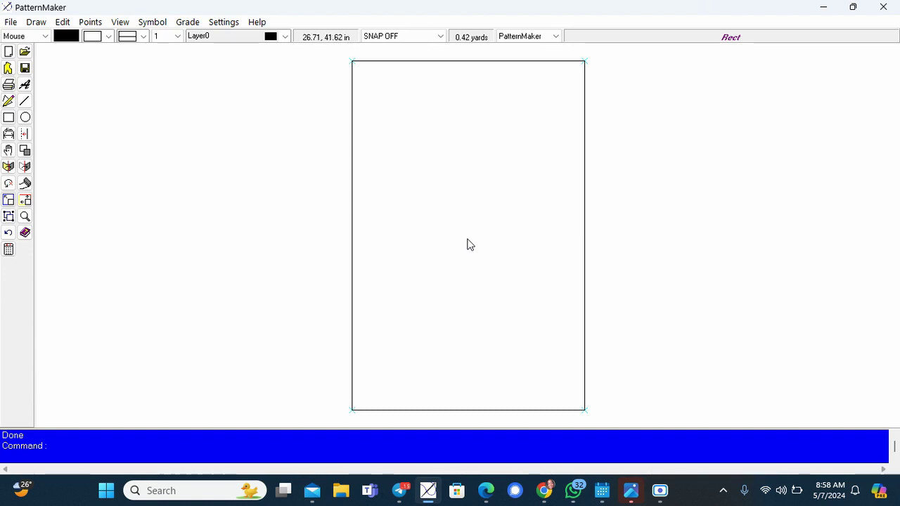
pyautogui.press('Return')
pyautogui.click(204, 149)
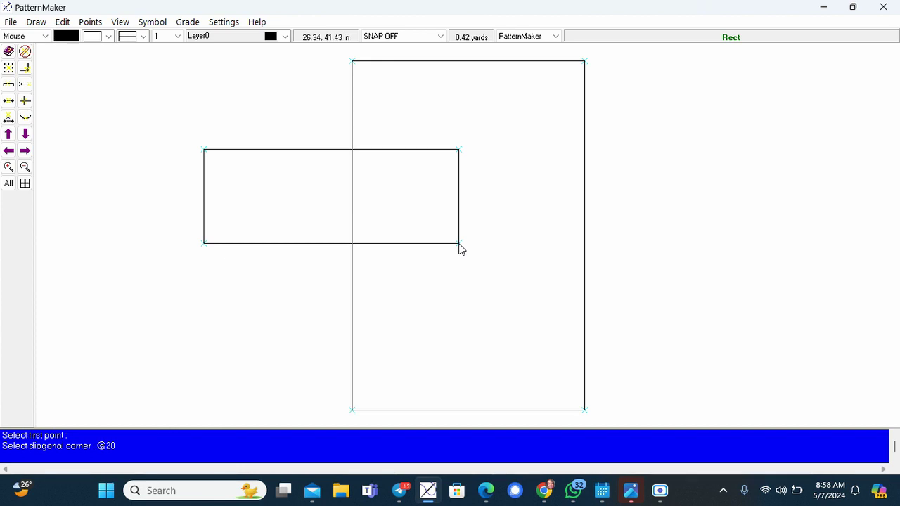
pyautogui.write(',17')
pyautogui.press('Return')
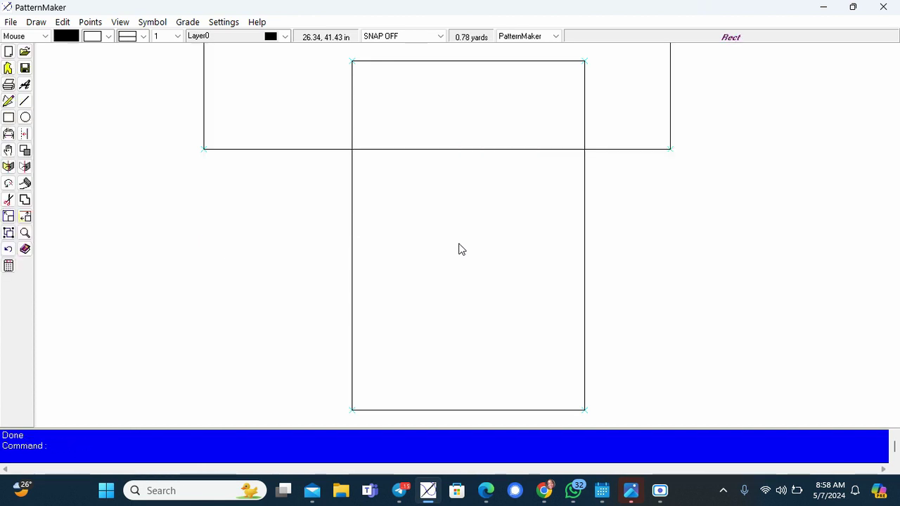
pyautogui.press('Home')
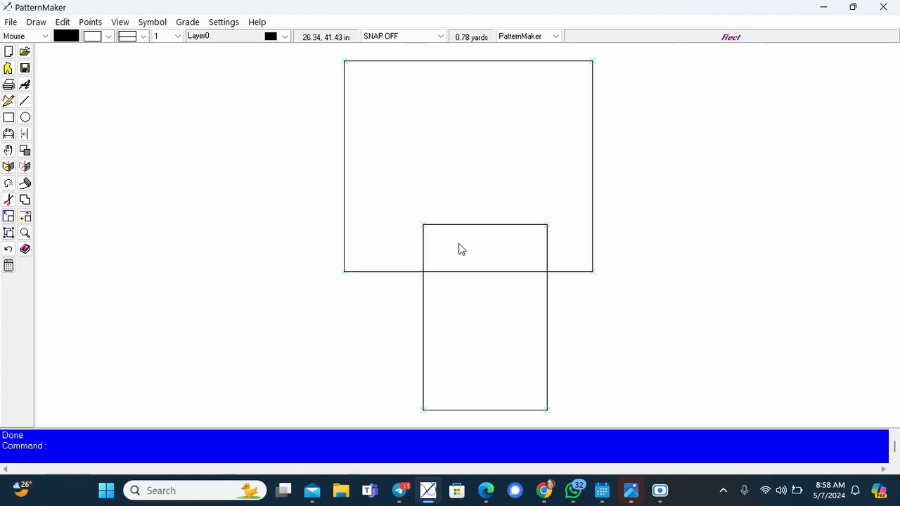
pyautogui.press('Return')
pyautogui.click(240, 156)
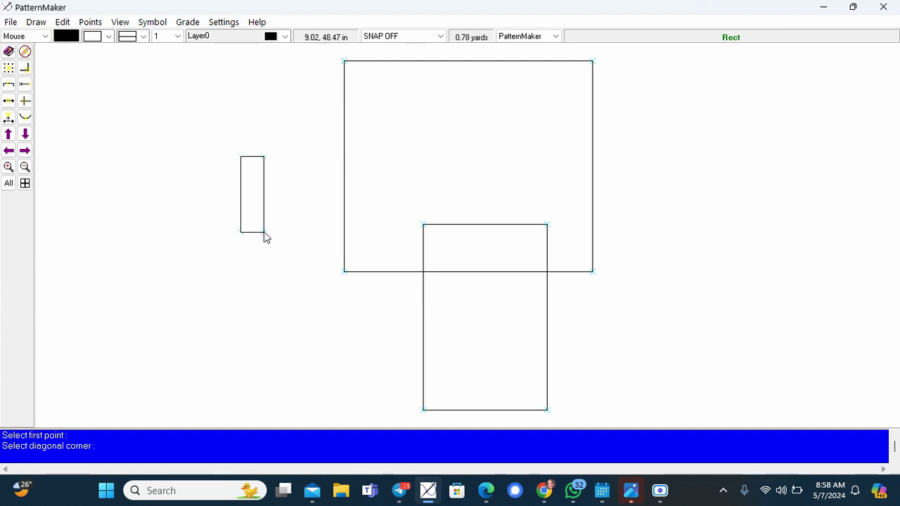
pyautogui.click(322, 223)
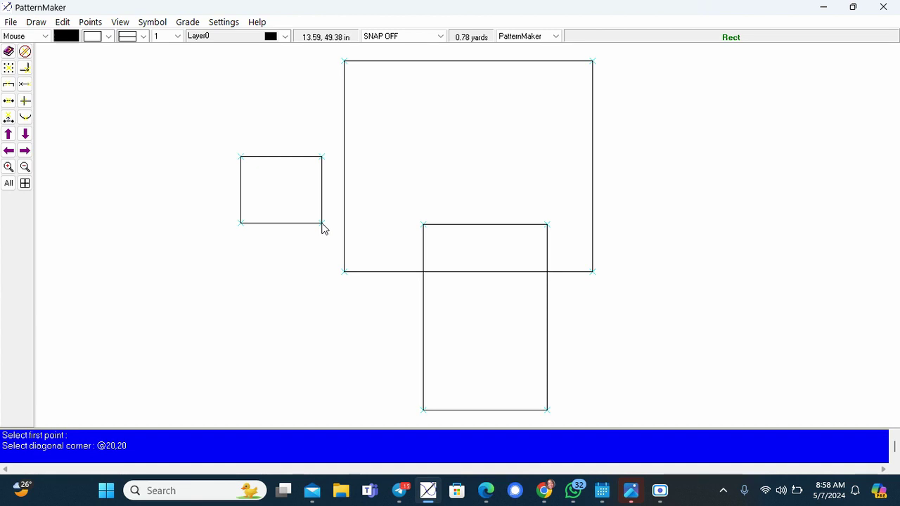
pyautogui.press('Return')
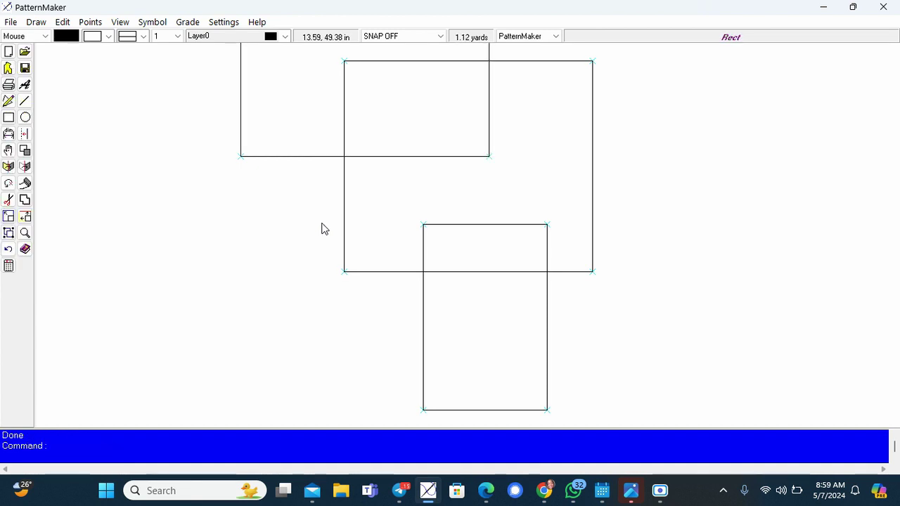
# Zoom all, then erase all three rectangles with Erase All.
pyautogui.press('F5')
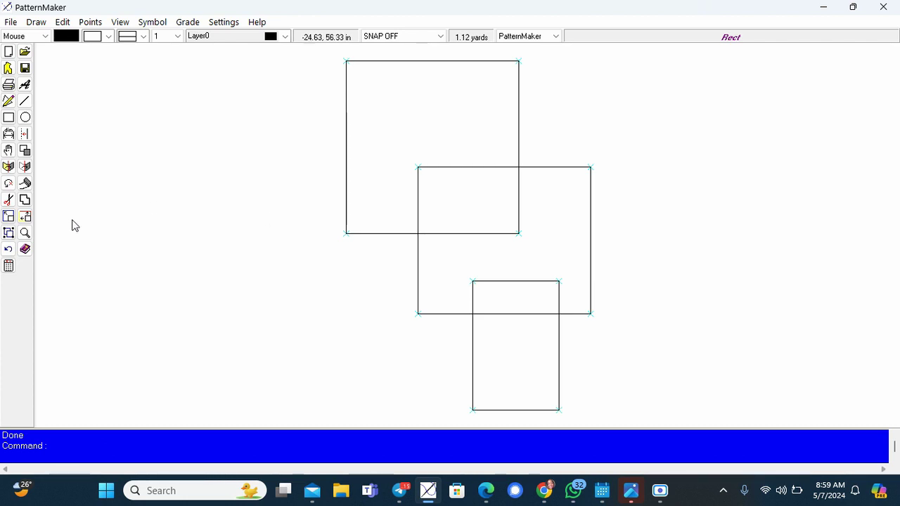
pyautogui.click(26, 183)
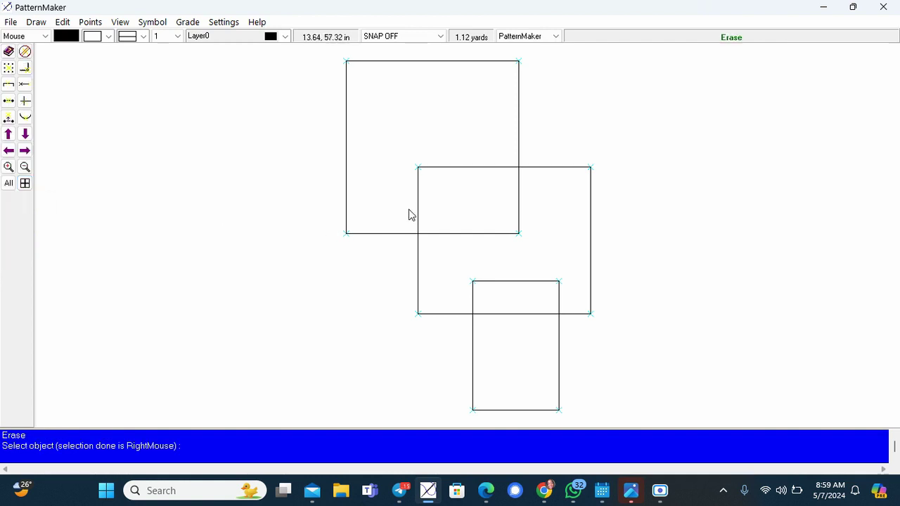
pyautogui.click(8, 184)
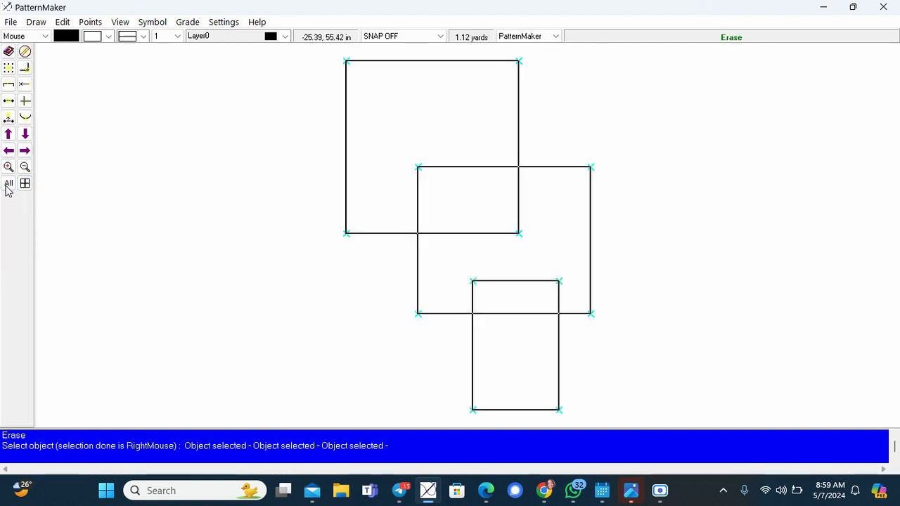
pyautogui.rightClick(185, 156)
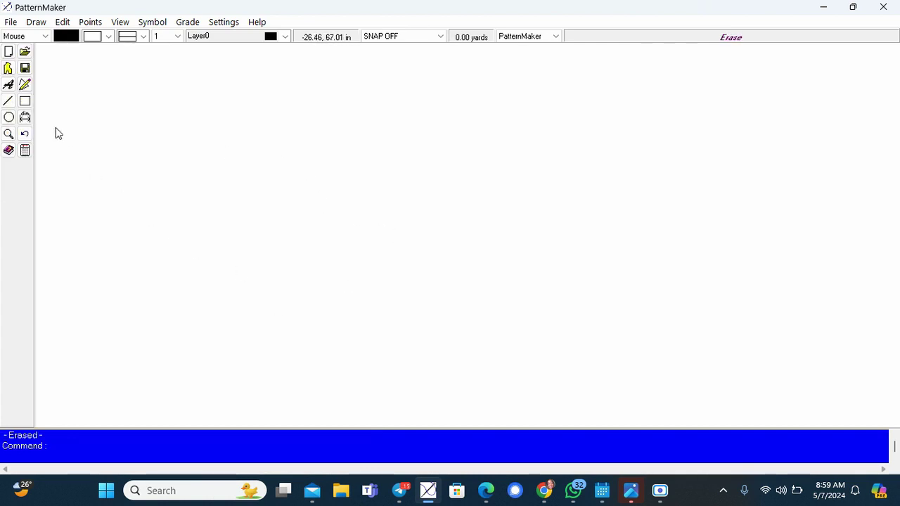
# Draw two long horizontal lines, one above the other.
pyautogui.click(8, 102)
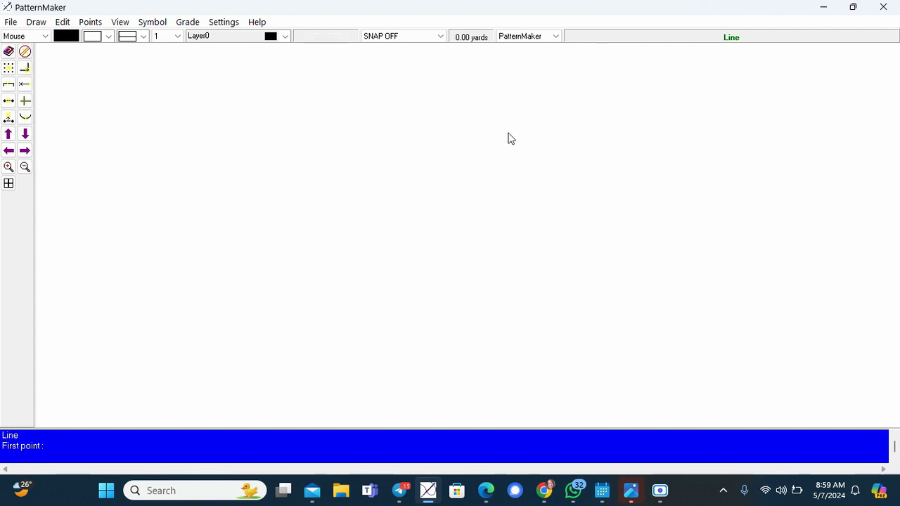
pyautogui.press('Escape')
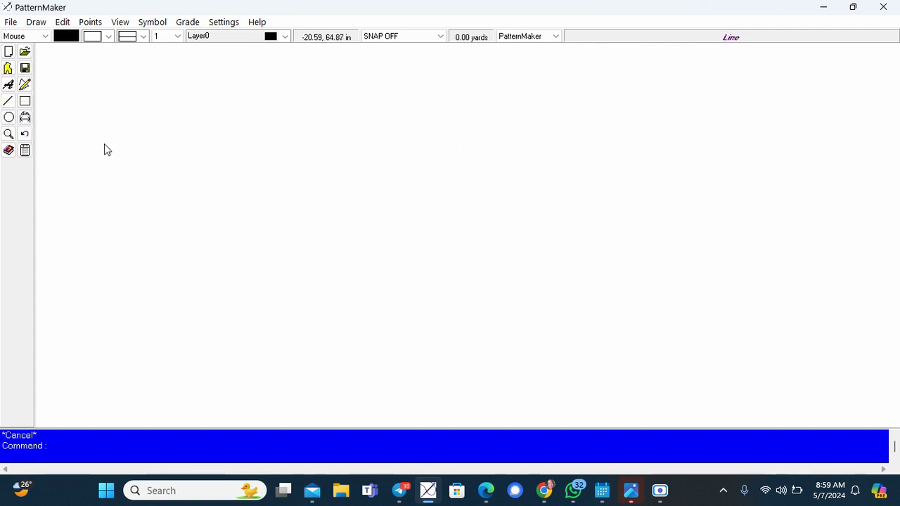
pyautogui.click(8, 101)
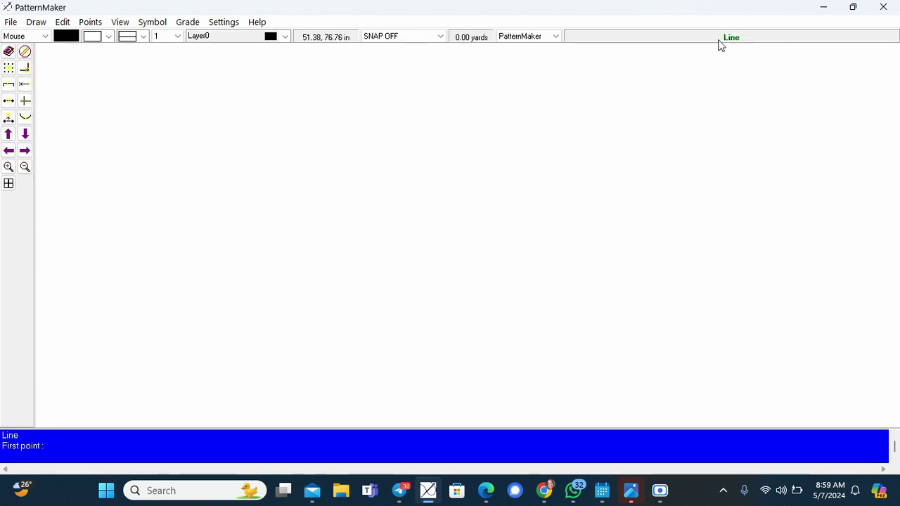
pyautogui.click(248, 131)
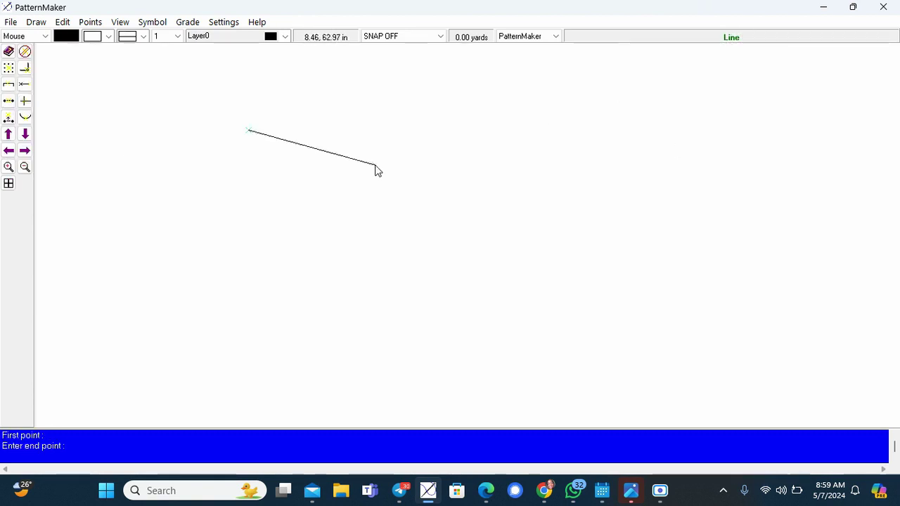
pyautogui.click(654, 131)
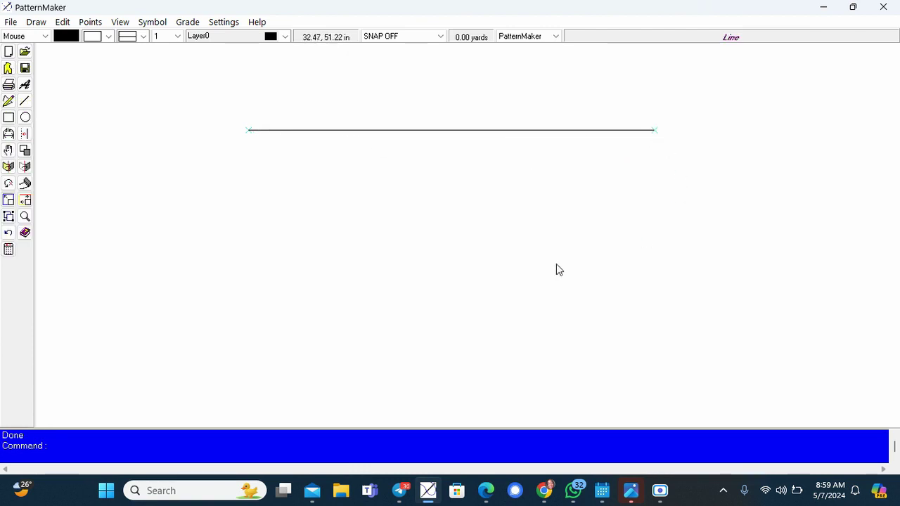
pyautogui.press('Return')
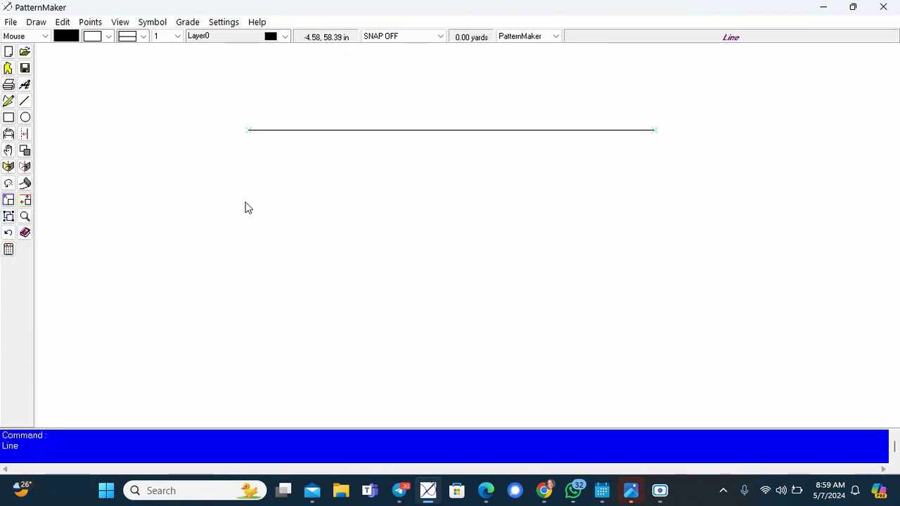
pyautogui.click(244, 202)
pyautogui.click(684, 205)
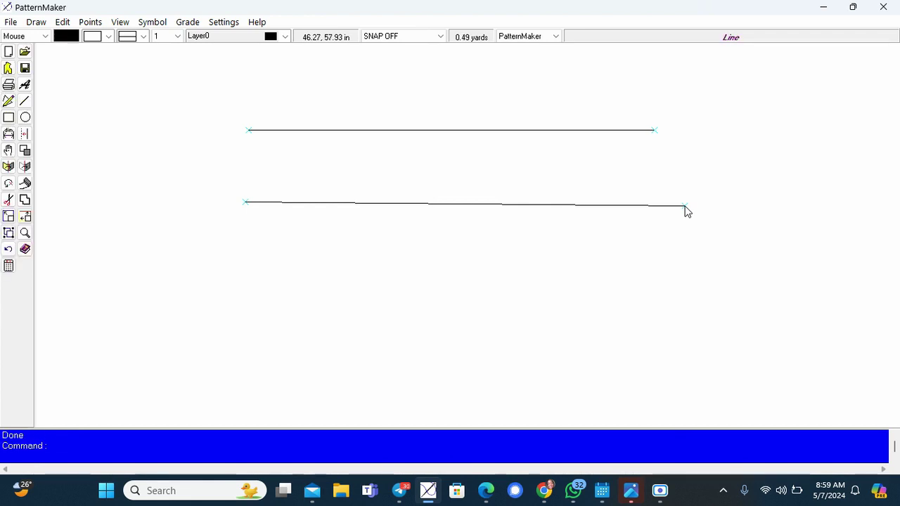
# Draw a third long horizontal line below the other two.
pyautogui.press('Return')
pyautogui.click(281, 244)
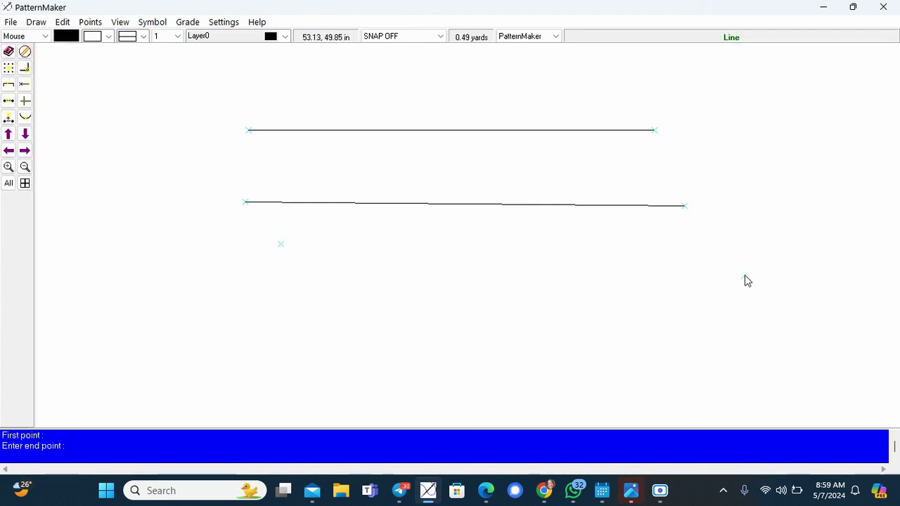
pyautogui.click(744, 243)
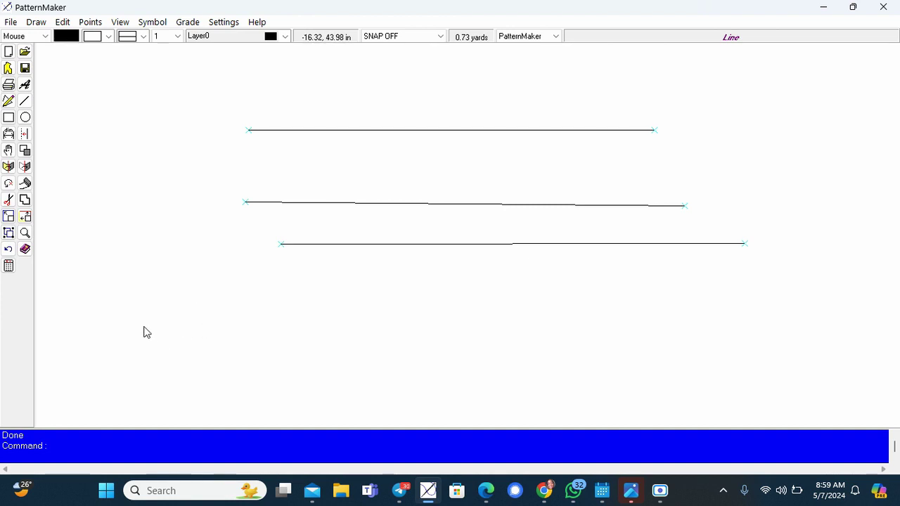
pyautogui.press('Return')
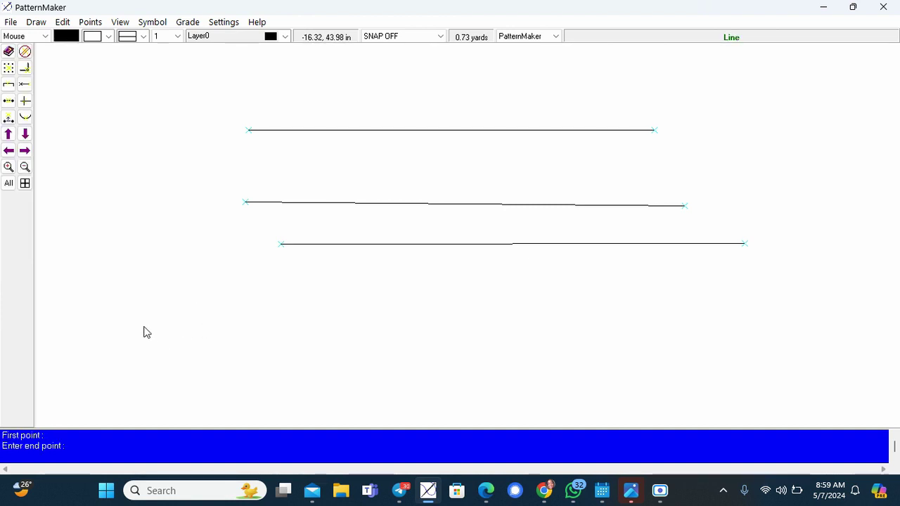
pyautogui.click(143, 326)
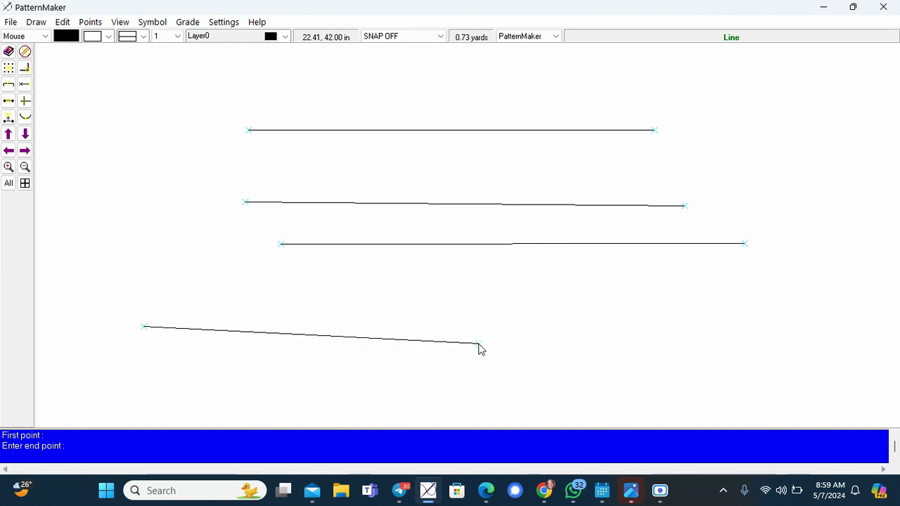
pyautogui.write('@10,0')
pyautogui.press('Return')
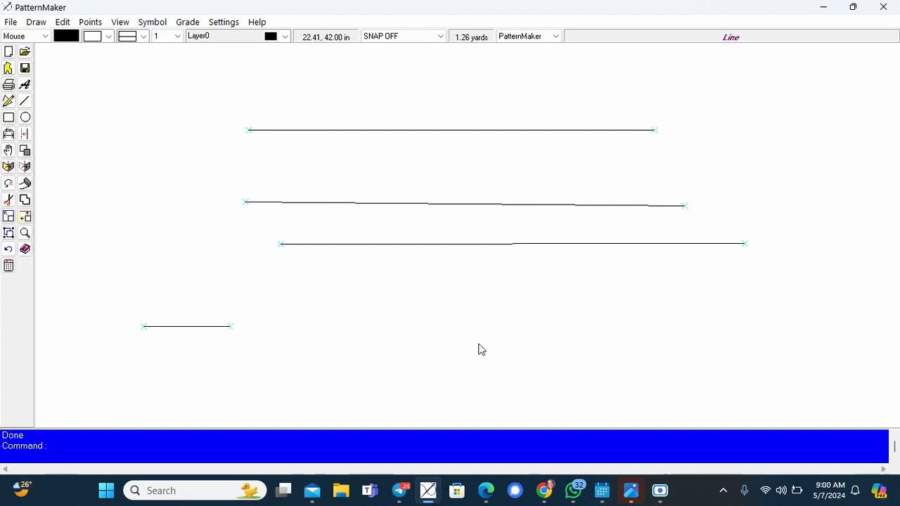
pyautogui.press('Return')
pyautogui.click(308, 296)
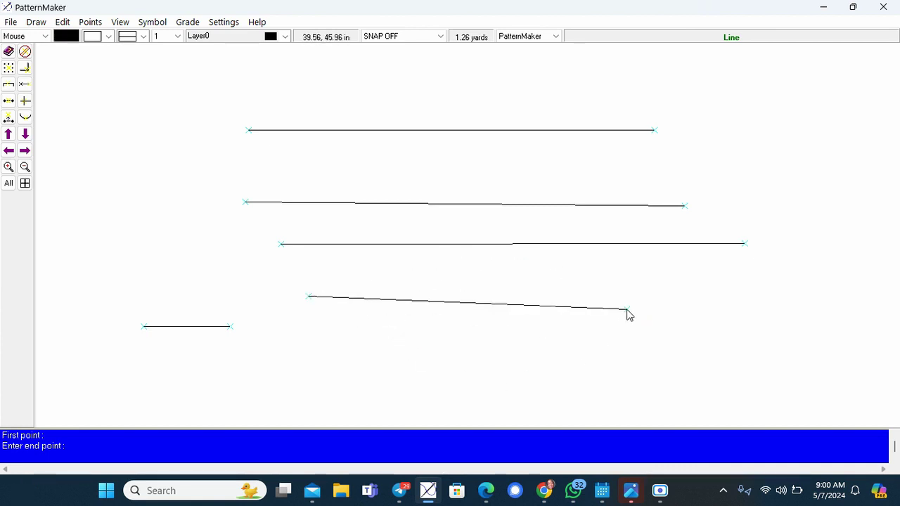
pyautogui.write('@1')
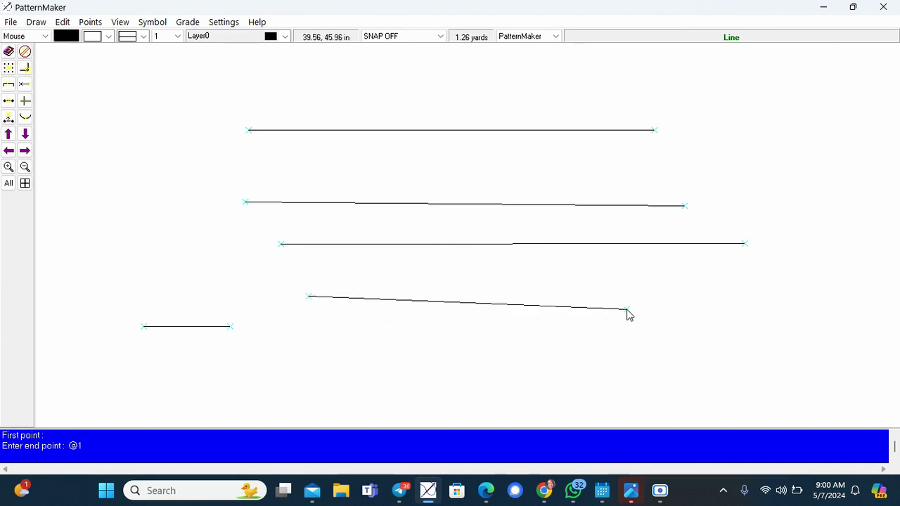
pyautogui.write('8,3')
pyautogui.press('Return')
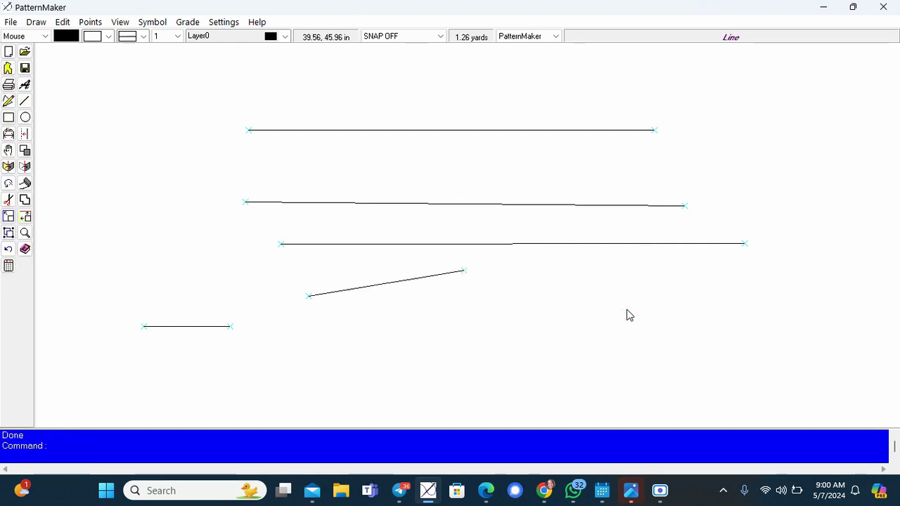
pyautogui.click(300, 356)
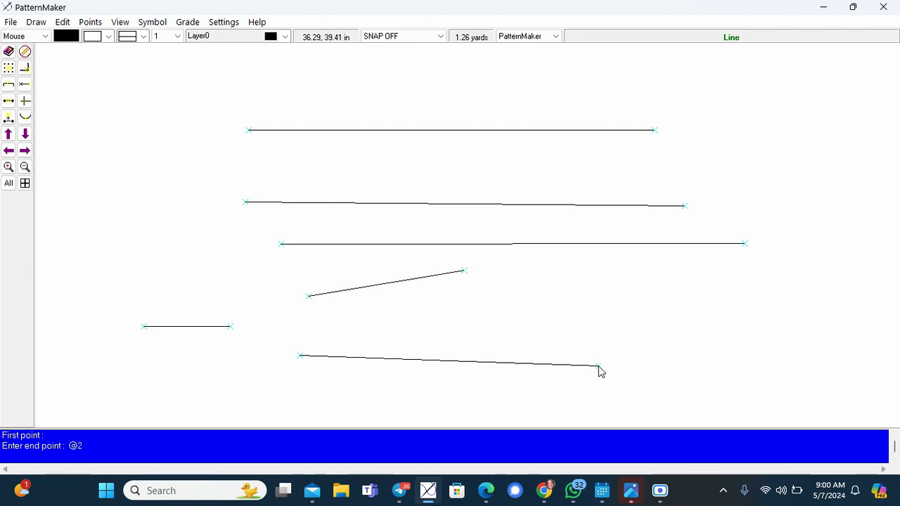
pyautogui.write('@20')
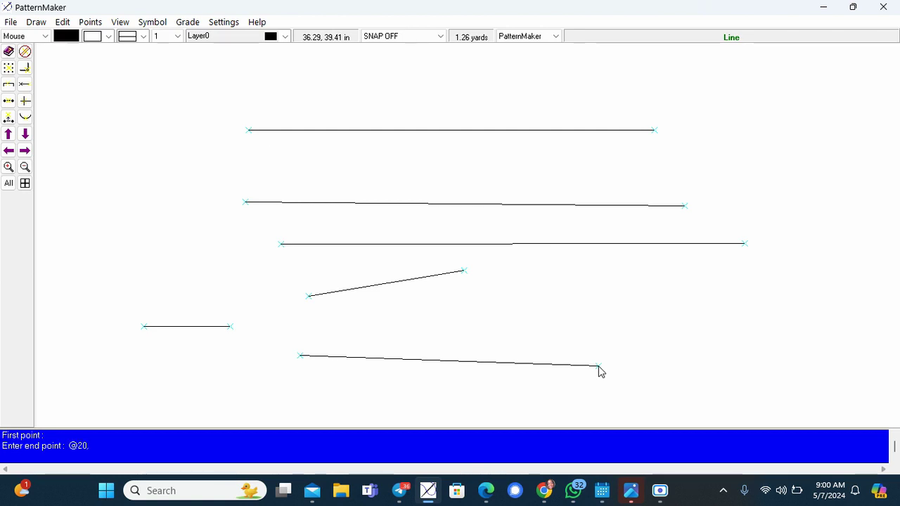
pyautogui.write(',-4')
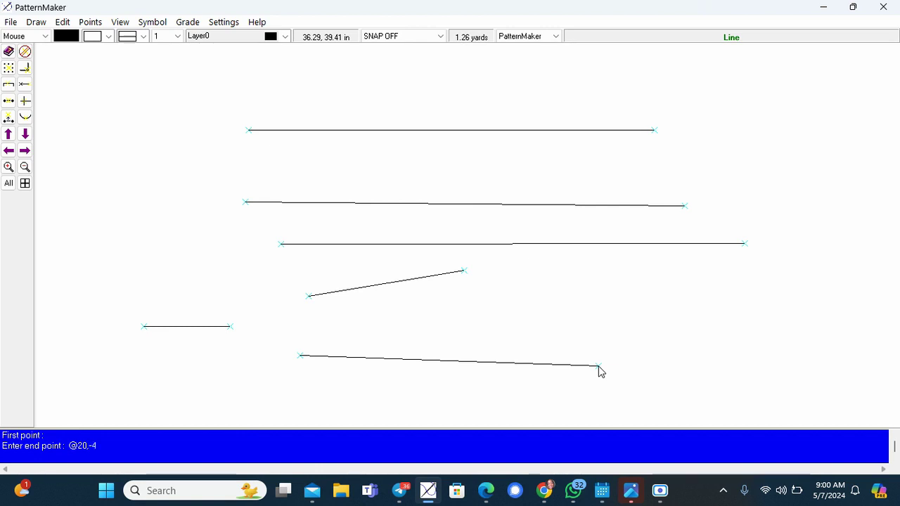
pyautogui.press('Return')
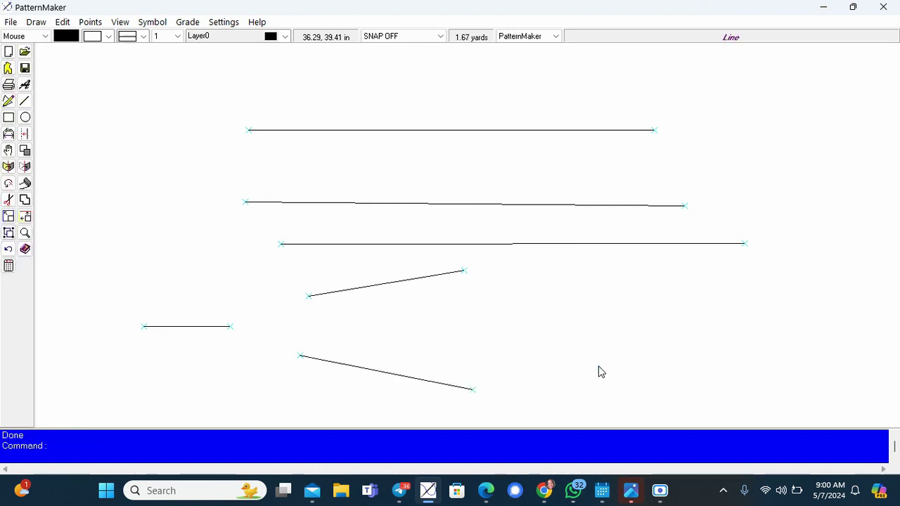